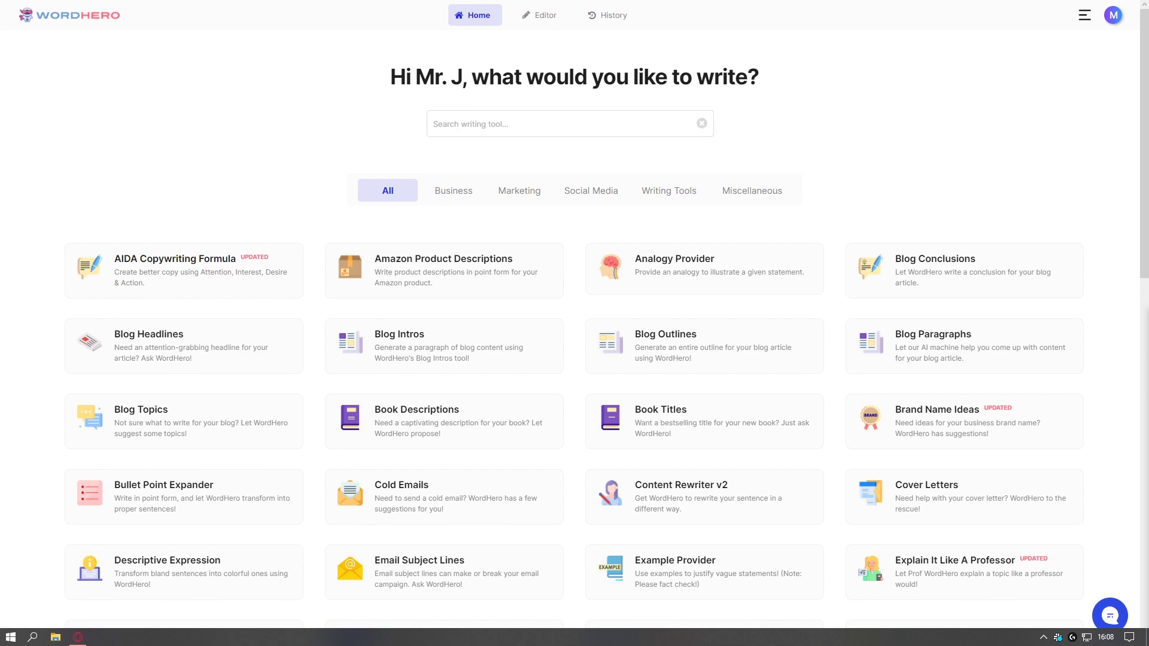
Filter to Marketing tools, search 'Sales Page Headlines' and open that tool.
{"action": "left_click", "coordinate": [518, 190]}
{"action": "scroll", "coordinate": [582, 253], "scroll_direction": "down", "scroll_amount": 4}
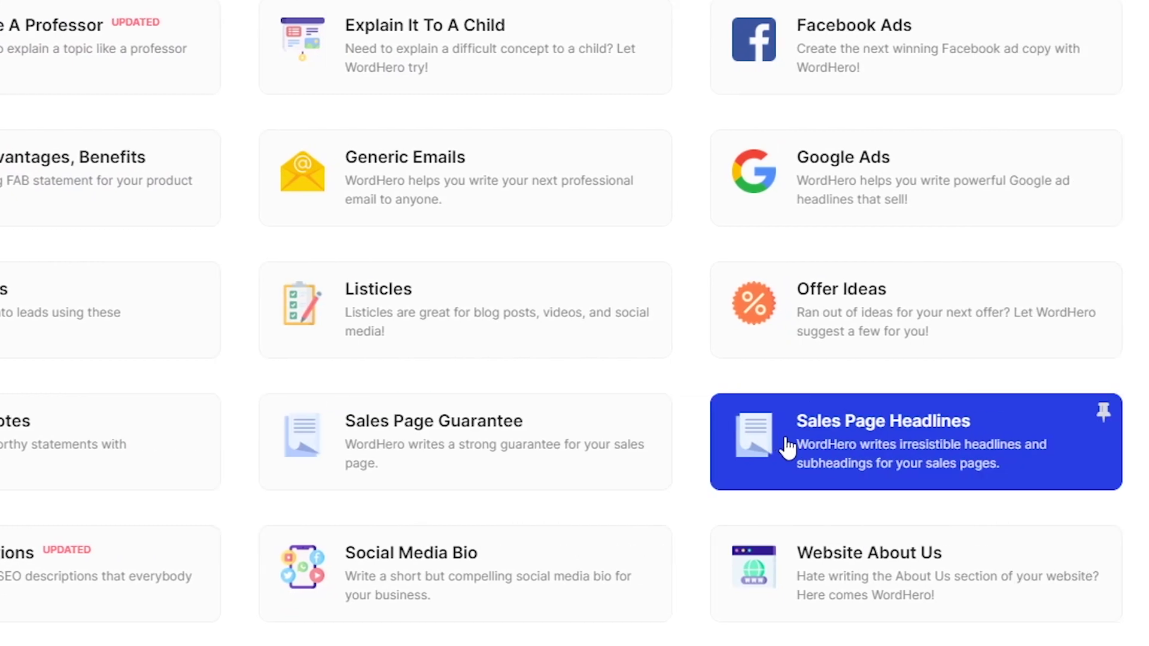
{"action": "scroll", "coordinate": [788, 446], "scroll_direction": "up", "scroll_amount": 5}
{"action": "left_click", "coordinate": [616, 103]}
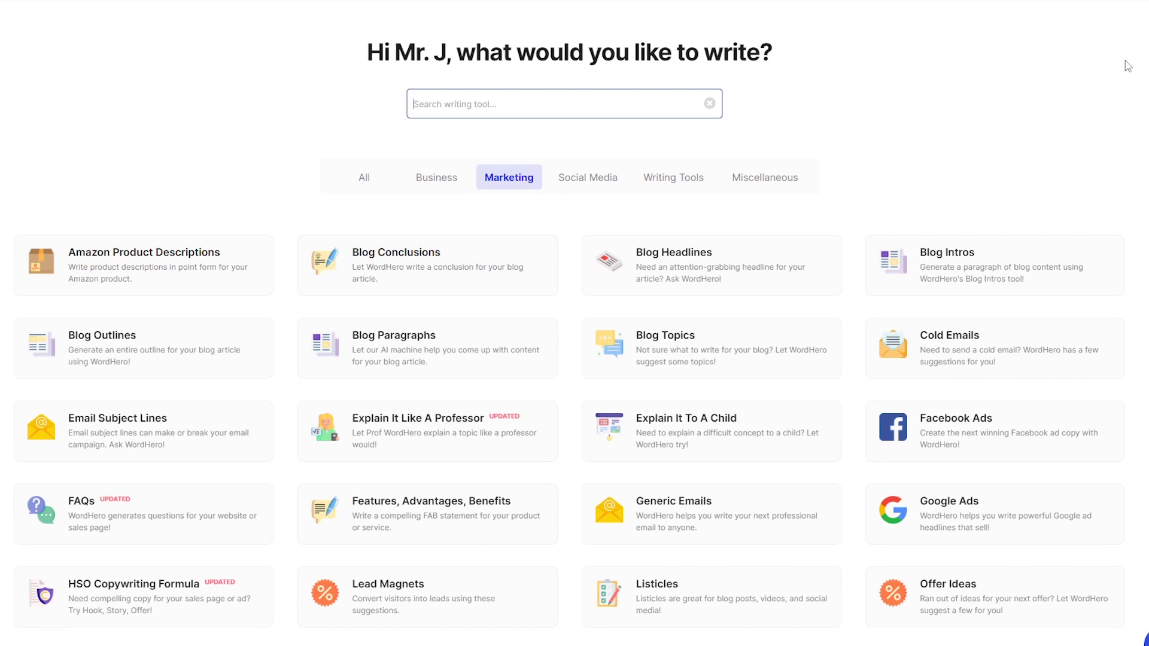
{"action": "type", "text": "Sales Page Headlines"}
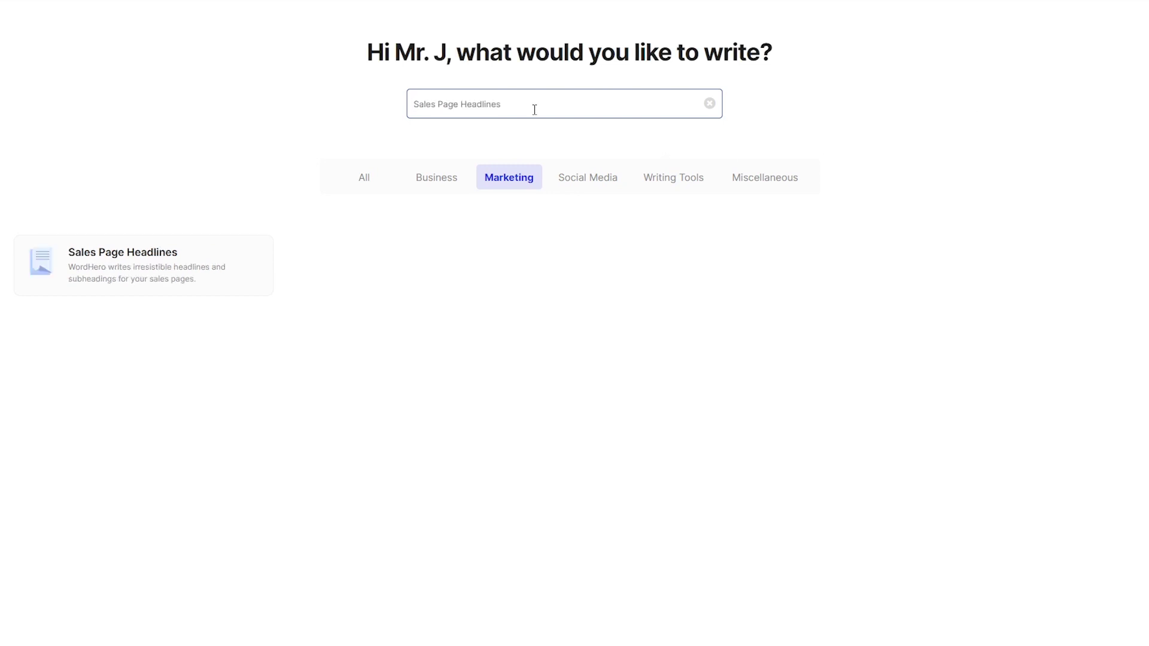
{"action": "left_click", "coordinate": [227, 288]}
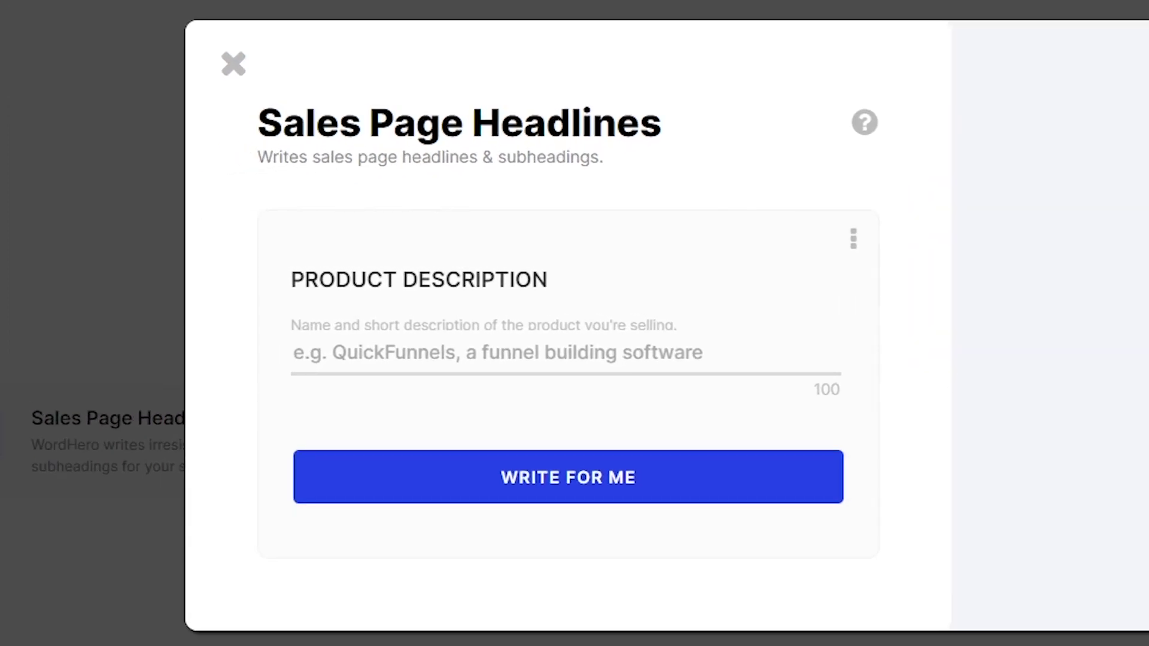
Describe the product as iCharge, an all-in-one charging station, and generate headlines.
{"action": "left_click", "coordinate": [568, 353]}
{"action": "type", "text": "iCharge - A all-in-one charging station."}
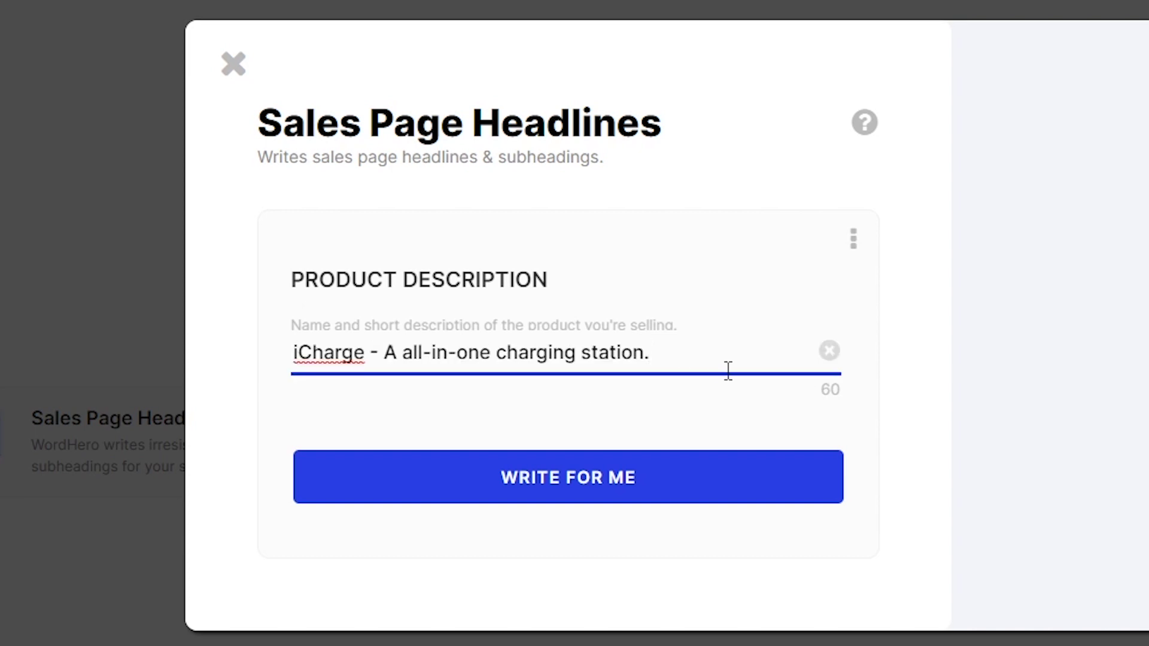
{"action": "left_click", "coordinate": [679, 501]}
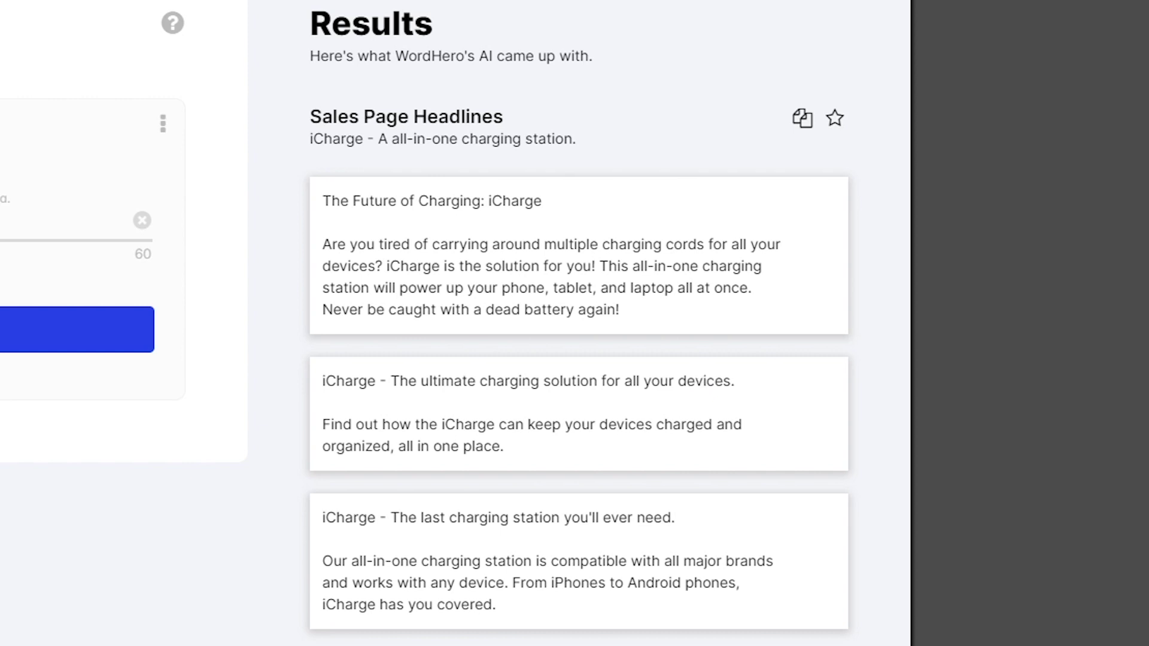
Copy the first generated iCharge headline and subheading from the results.
{"action": "left_click", "coordinate": [770, 312]}
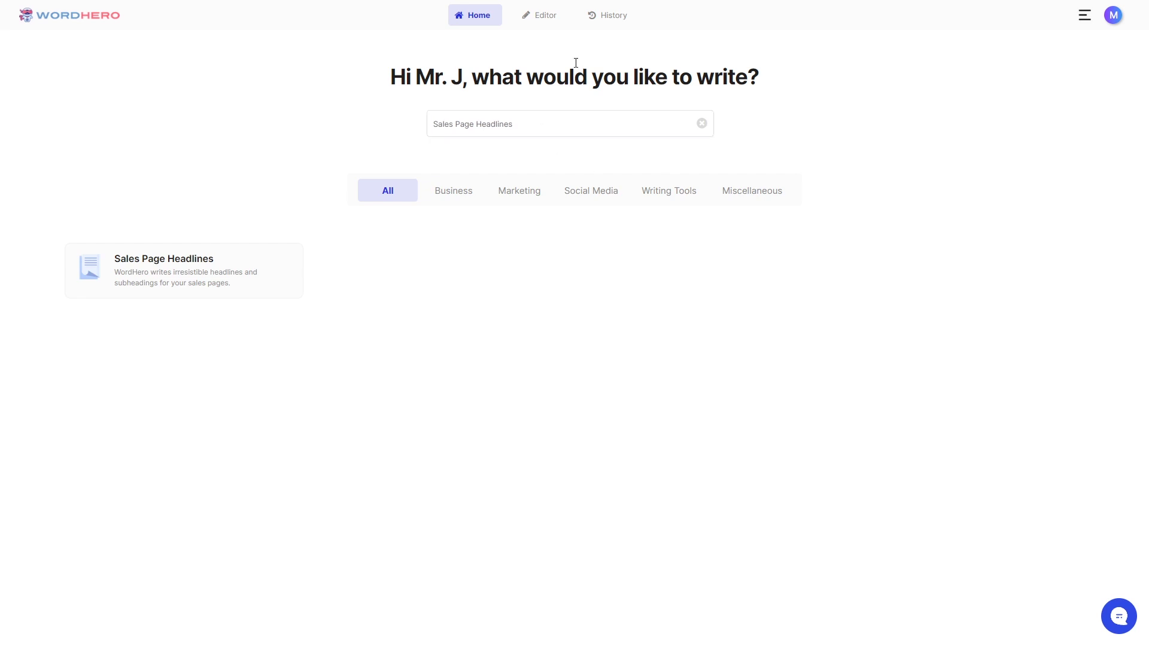
Switch to WordHero's Editor with a blank document.
{"action": "left_click", "coordinate": [545, 15]}
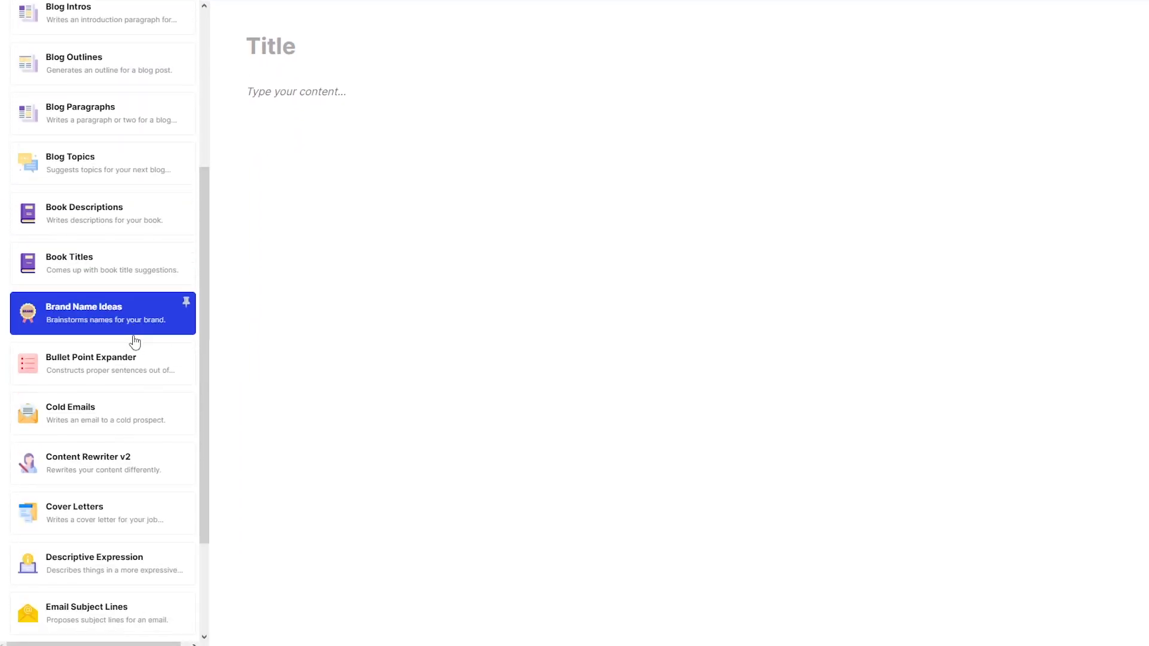
{"action": "scroll", "coordinate": [135, 341], "scroll_direction": "down", "scroll_amount": 3}
{"action": "scroll", "coordinate": [135, 340], "scroll_direction": "down", "scroll_amount": 3}
{"action": "scroll", "coordinate": [134, 340], "scroll_direction": "down", "scroll_amount": 3}
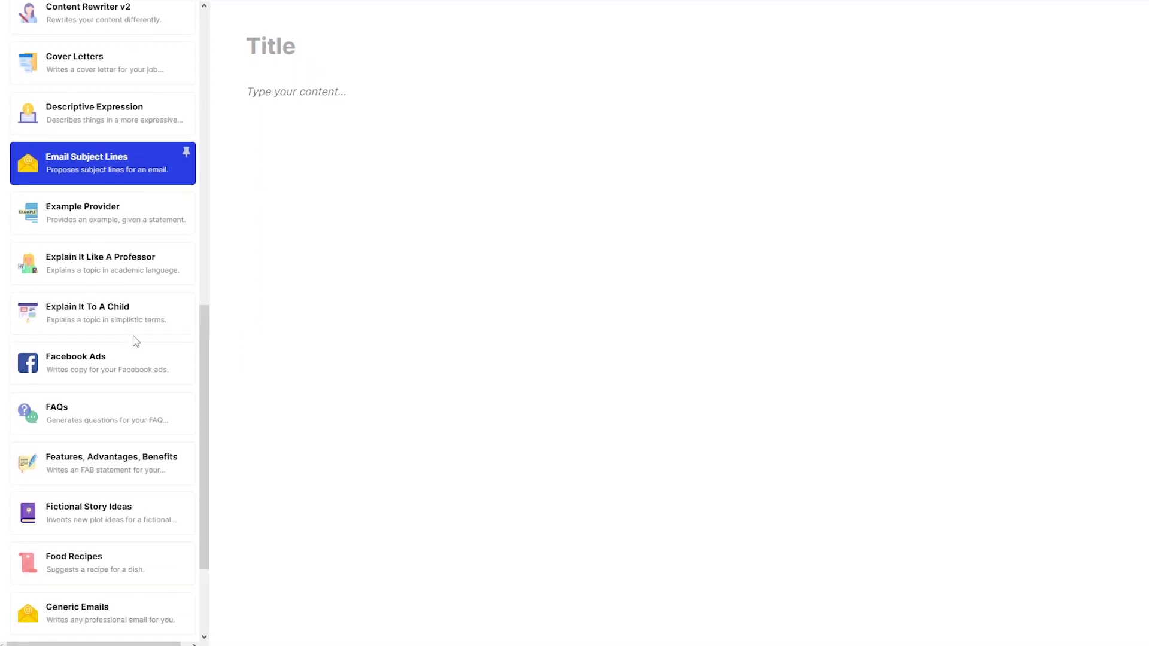
{"action": "scroll", "coordinate": [134, 340], "scroll_direction": "down", "scroll_amount": 3}
{"action": "scroll", "coordinate": [135, 340], "scroll_direction": "down", "scroll_amount": 3}
{"action": "scroll", "coordinate": [136, 340], "scroll_direction": "down", "scroll_amount": 3}
{"action": "scroll", "coordinate": [135, 340], "scroll_direction": "down", "scroll_amount": 3}
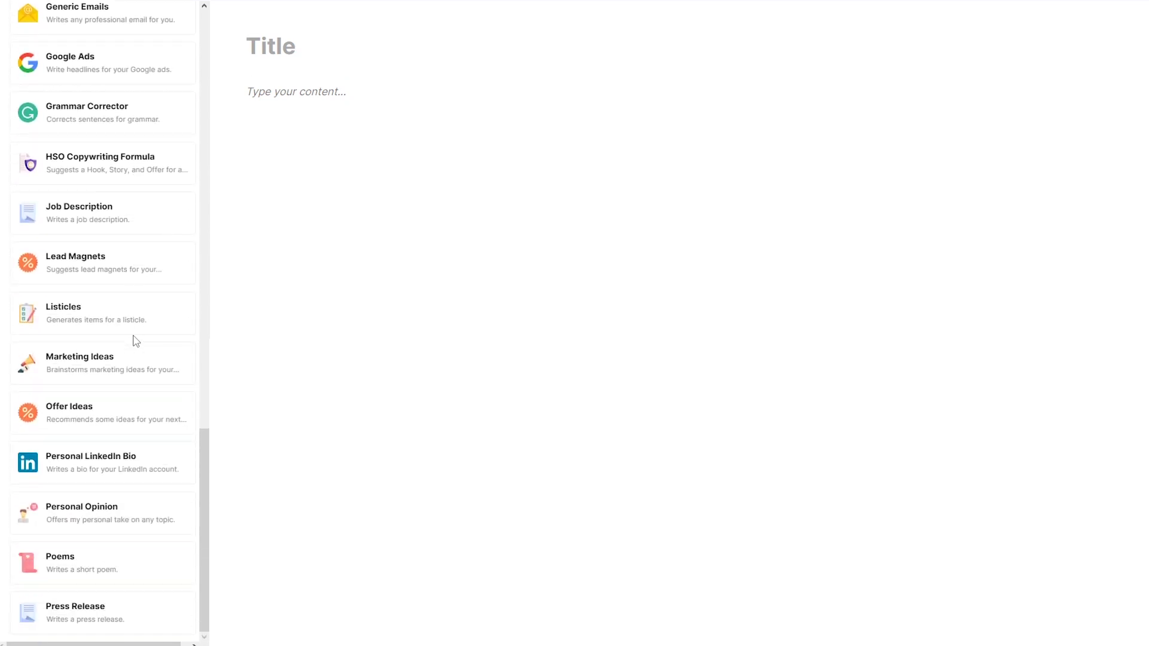
{"action": "scroll", "coordinate": [134, 339], "scroll_direction": "down", "scroll_amount": 2}
{"action": "scroll", "coordinate": [134, 340], "scroll_direction": "down", "scroll_amount": 3}
{"action": "scroll", "coordinate": [135, 340], "scroll_direction": "down", "scroll_amount": 3}
{"action": "scroll", "coordinate": [135, 340], "scroll_direction": "down", "scroll_amount": 3}
{"action": "scroll", "coordinate": [94, 344], "scroll_direction": "down", "scroll_amount": 3}
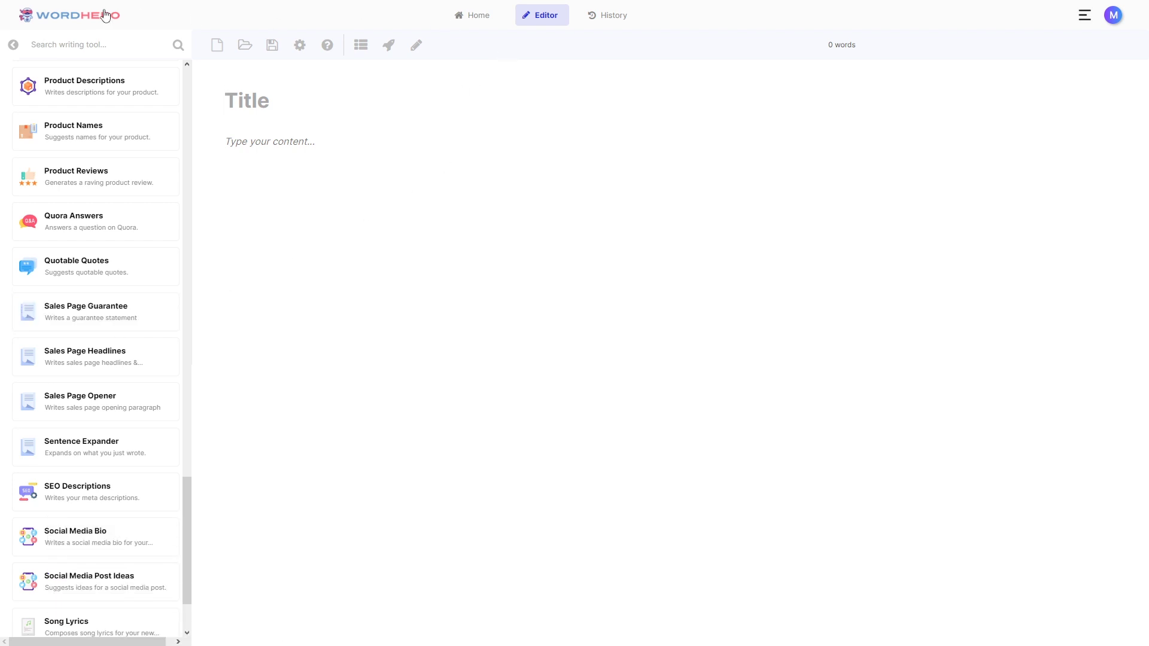
After browsing the sidebar to Sales Page Headlines, return to the home page of tools.
{"action": "left_click", "coordinate": [90, 18]}
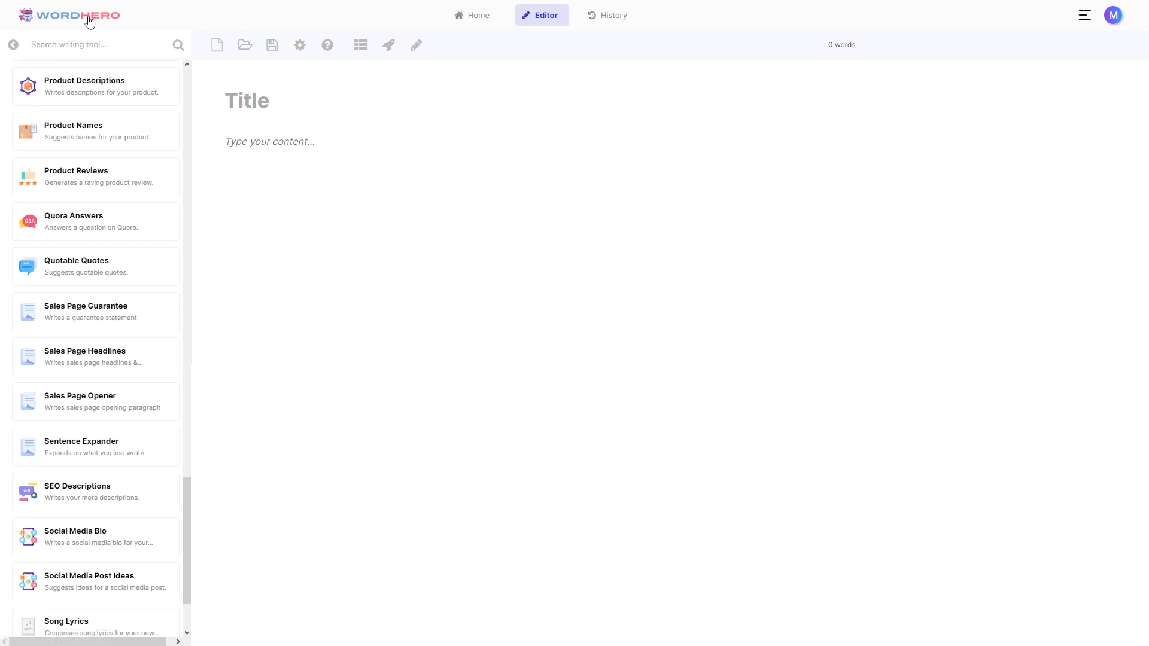